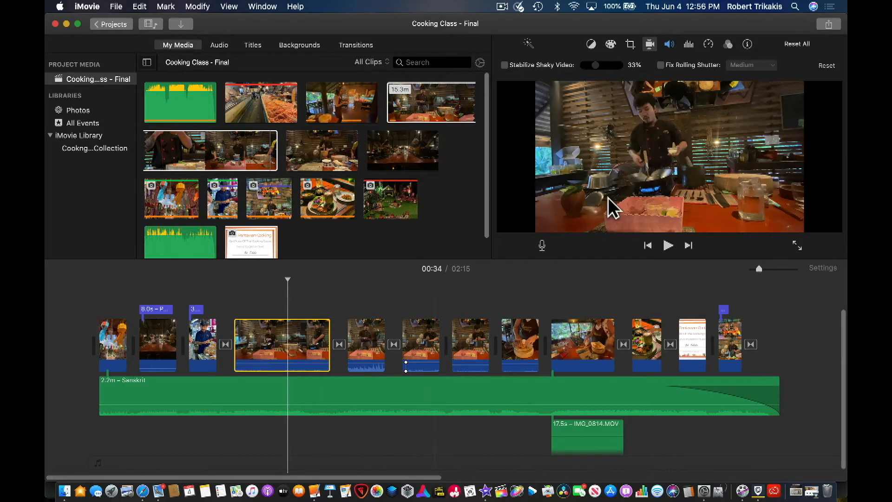
Auto-enhance the selected cooking clip and open the Match Color comparison for it.
left_click(528, 42)
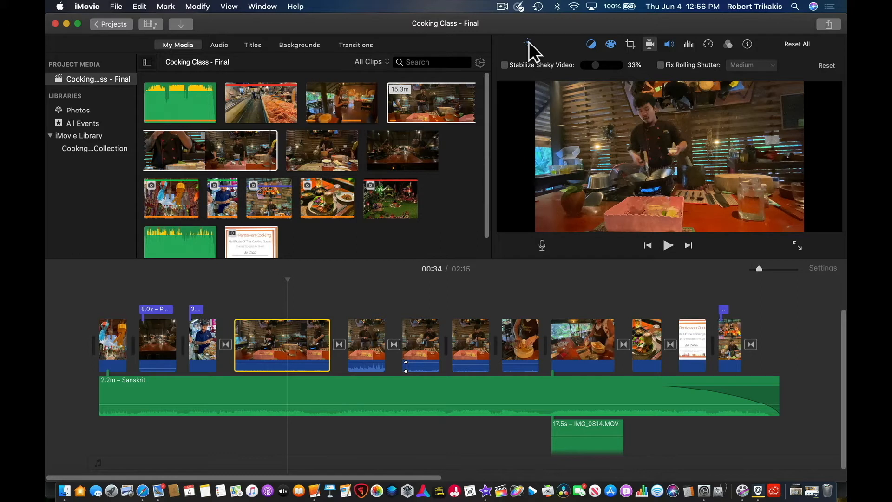
left_click(591, 44)
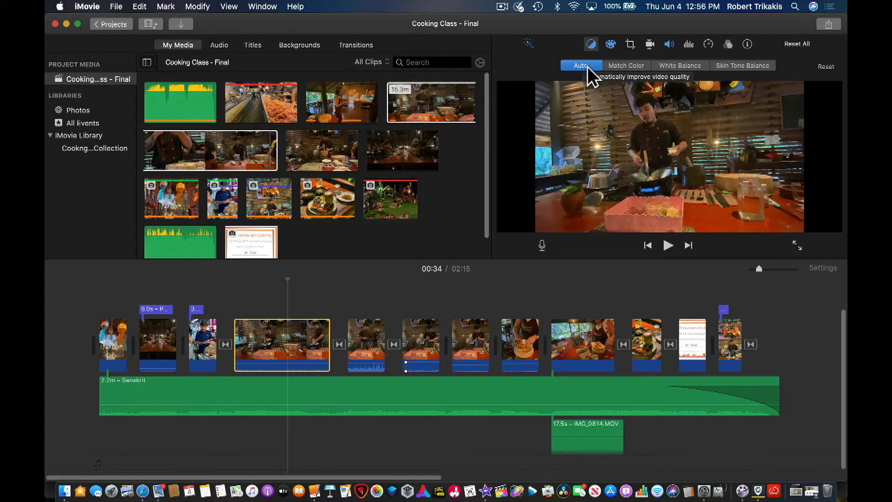
left_click(611, 65)
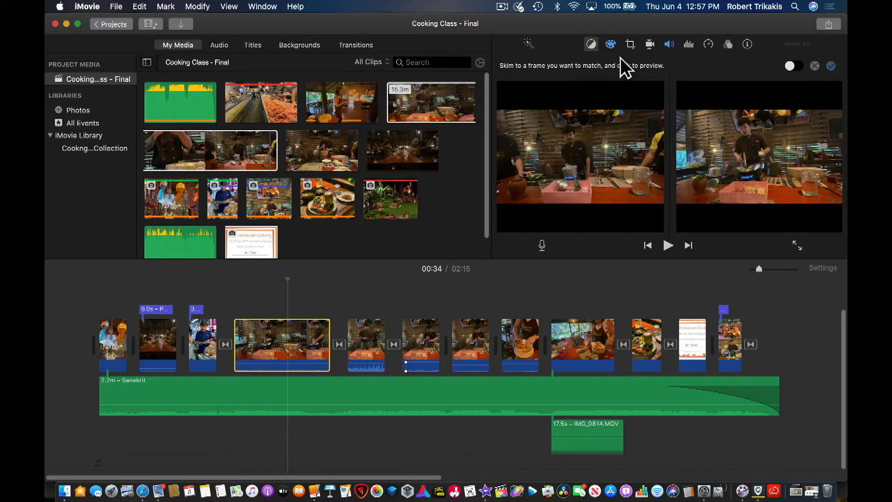
Try contrast and shadow changes on the cooking clip and reset its color correction to the defaults.
left_click(611, 45)
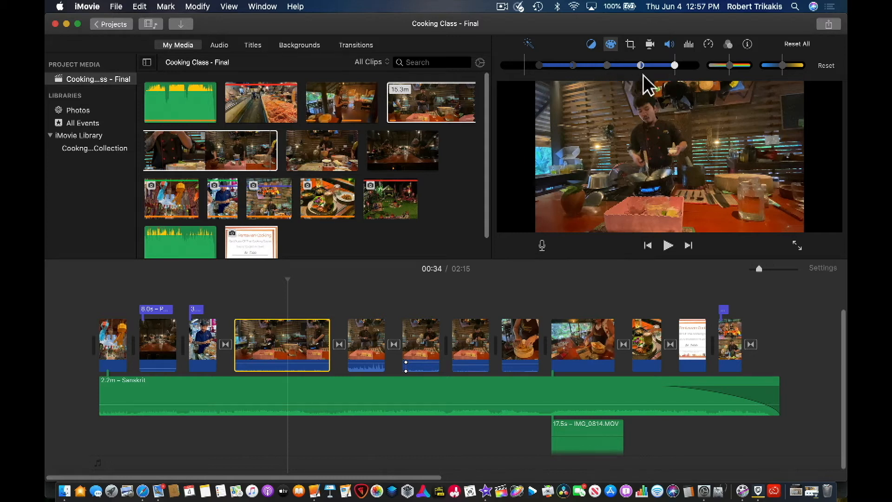
left_click_drag(641, 65, 673, 65)
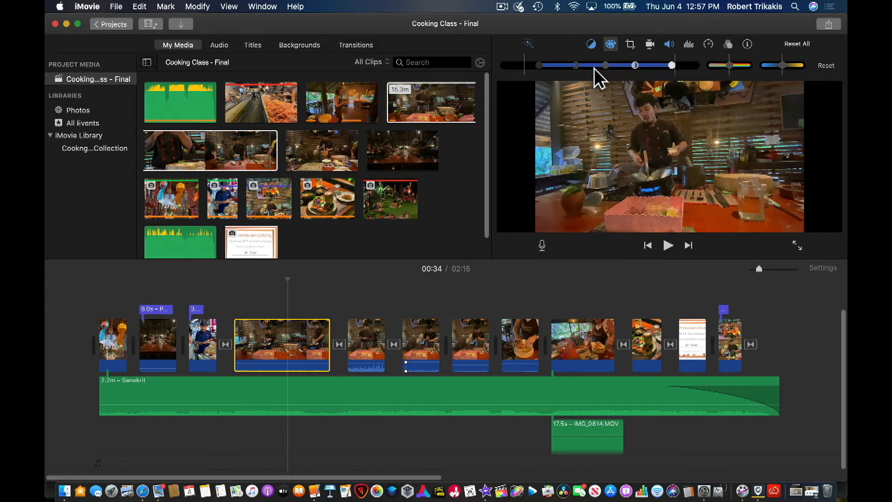
left_click_drag(576, 65, 569, 65)
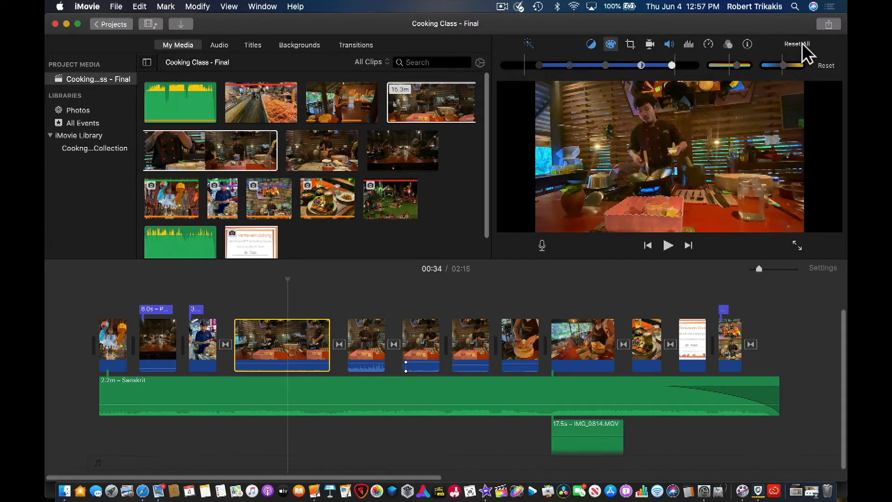
left_click(830, 68)
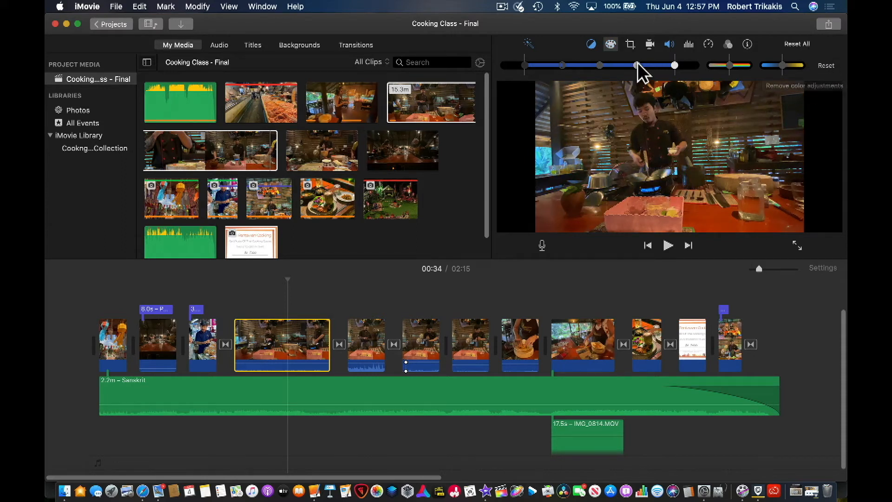
Apply the Ken Burns crop style to the cooking clip and swap its start and end frames.
left_click(631, 45)
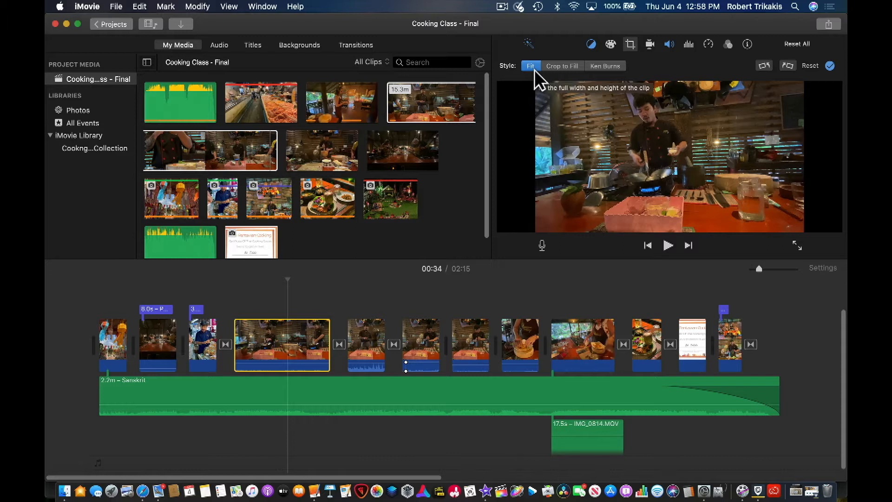
left_click(574, 69)
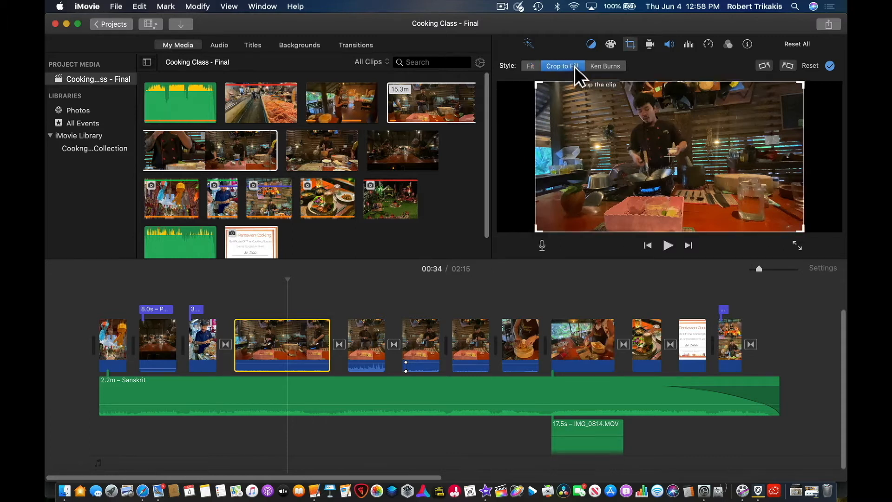
left_click(595, 68)
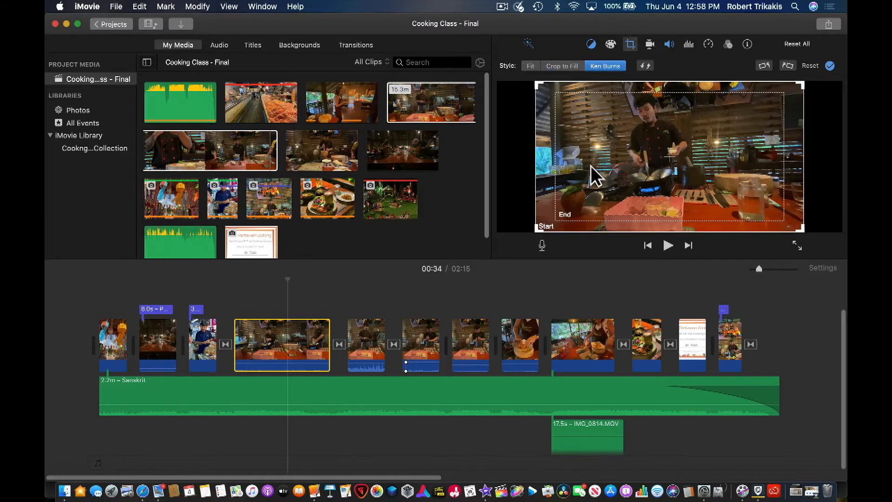
left_click(649, 66)
Shrink and reposition the Ken Burns start frame around the chef, keeping the end frame at full picture size.
left_click_drag(623, 143, 621, 125)
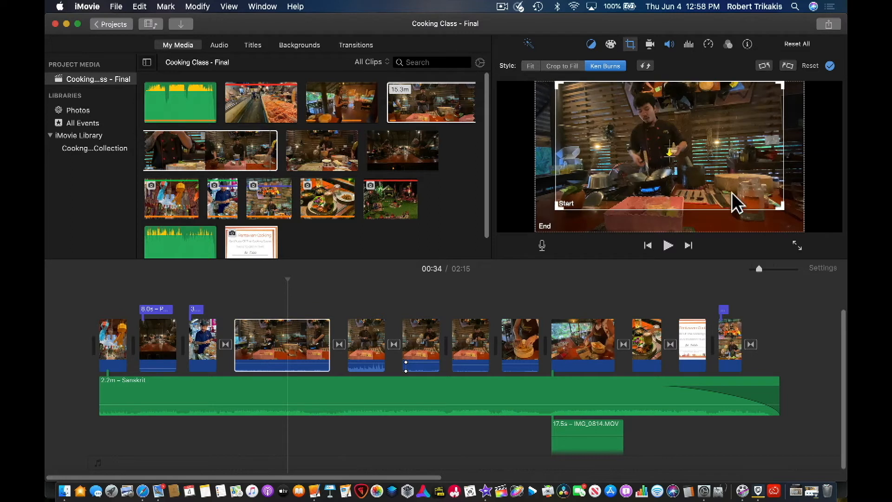
left_click_drag(785, 210, 767, 203)
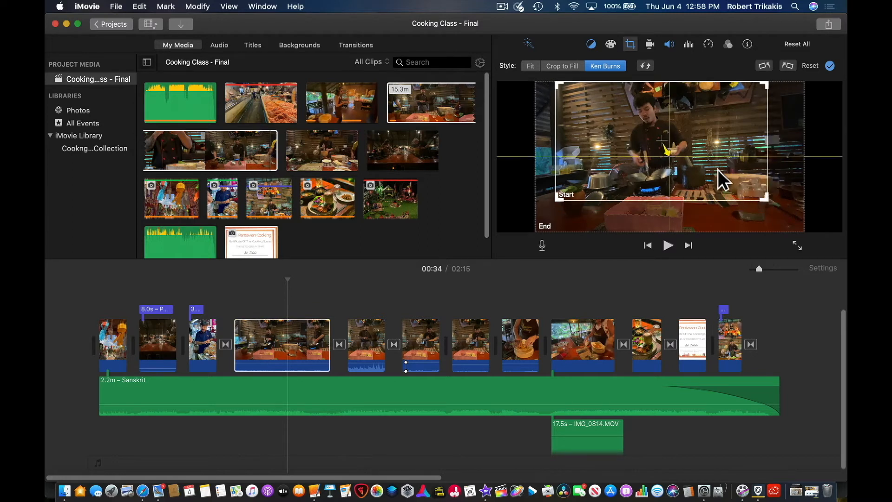
left_click_drag(716, 170, 716, 171)
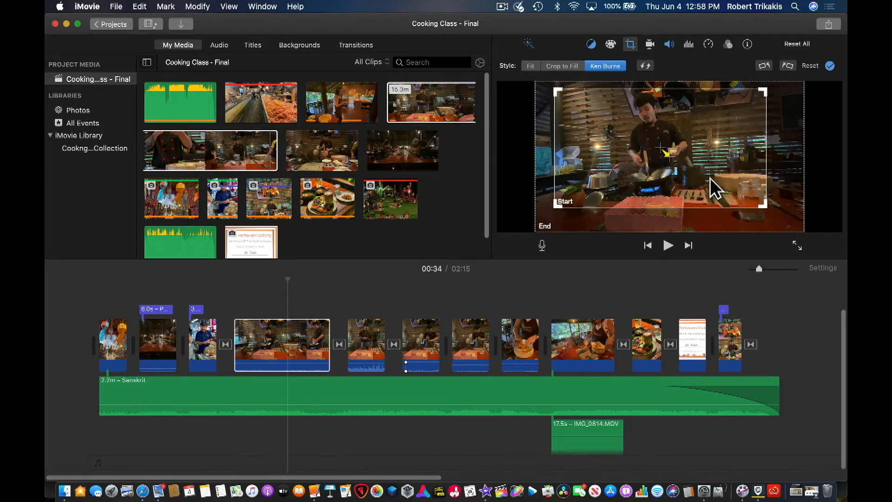
left_click(683, 228)
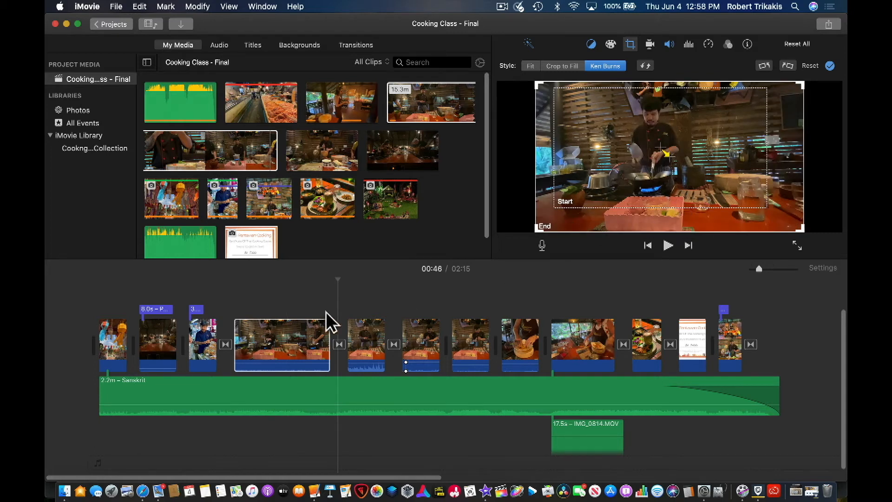
Play the cooking clip from its beginning to preview the Ken Burns movement.
left_click(234, 285)
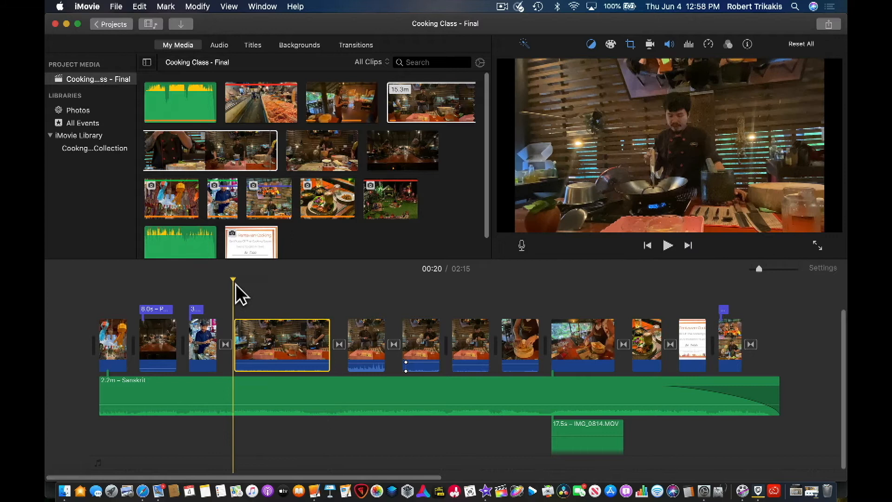
key("space")
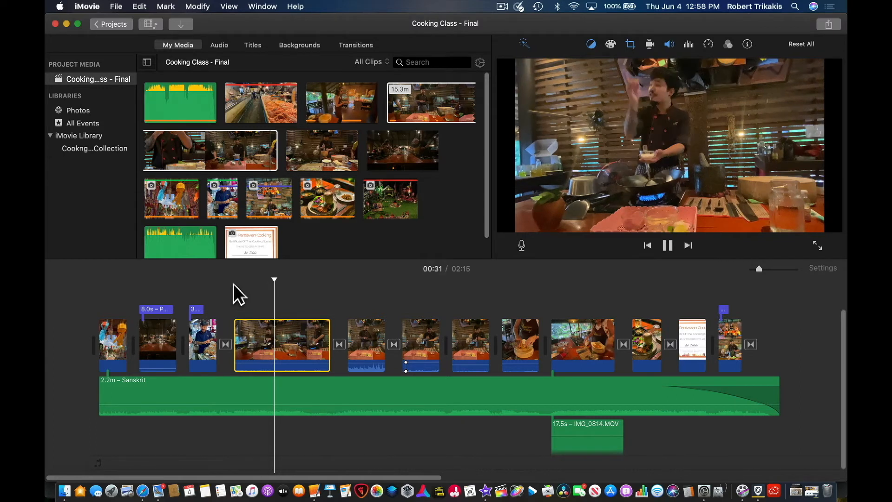
key("space")
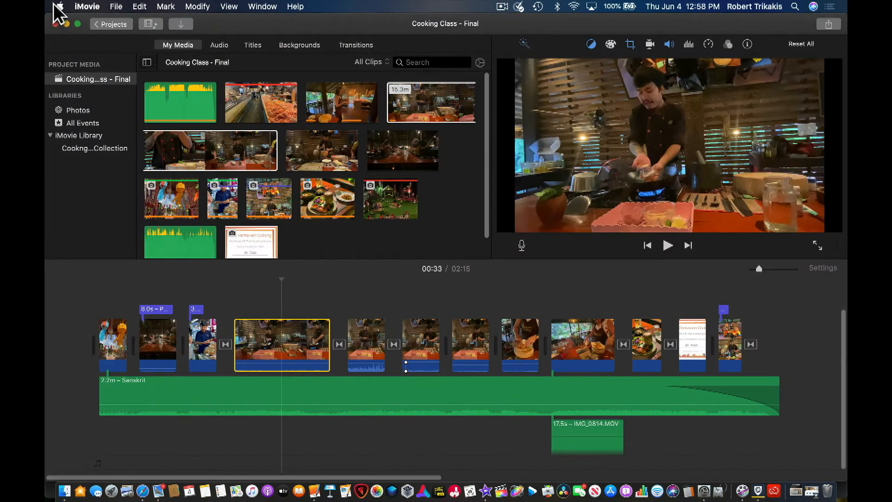
Try deleting the render files from the application preferences, cancelling at the confirmation.
left_click(60, 6)
mouse_move(90, 6)
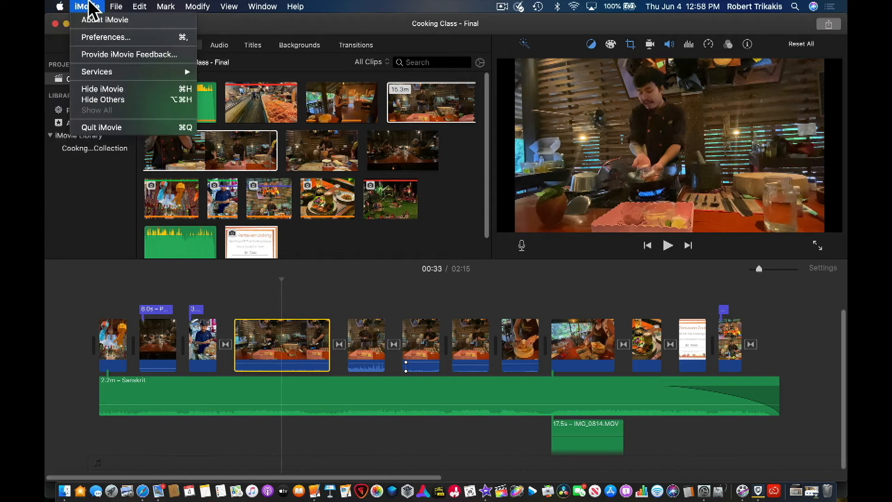
left_click(95, 47)
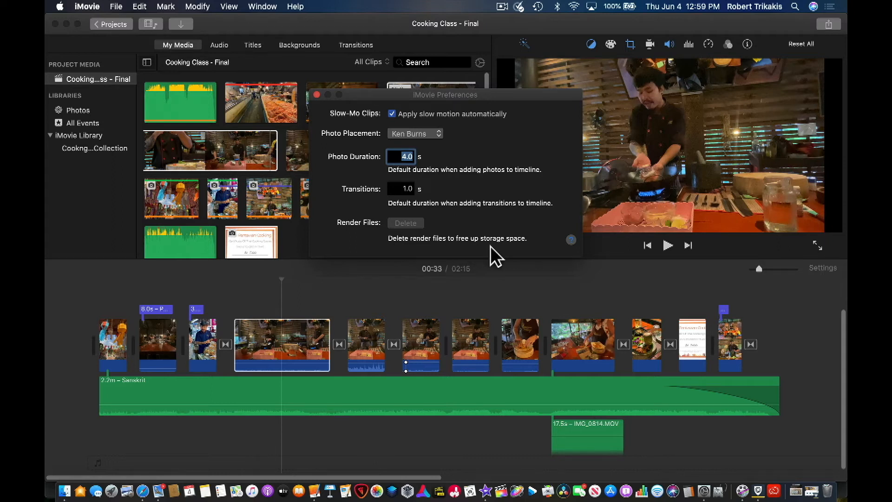
left_click(409, 225)
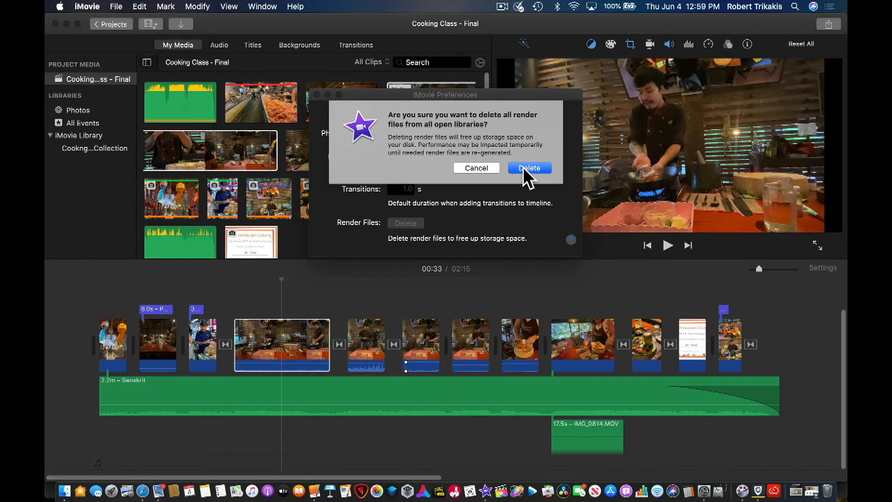
left_click(474, 170)
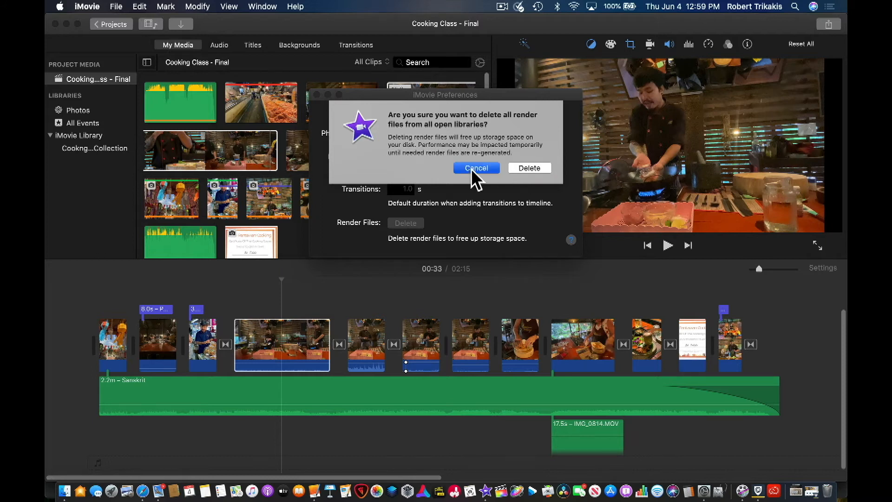
left_click(317, 95)
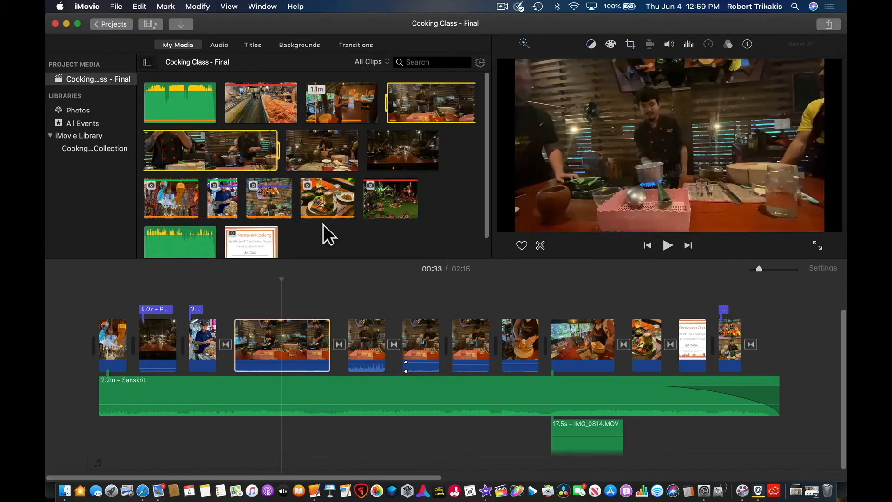
left_click(502, 7)
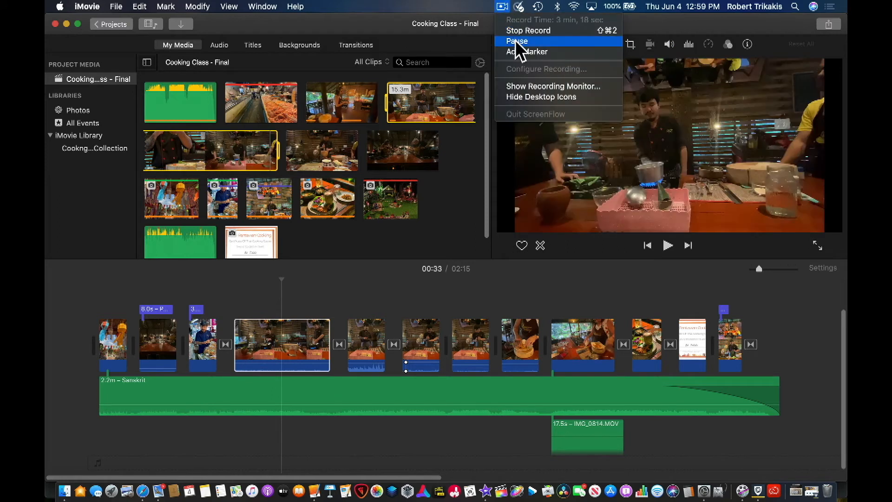
left_click(516, 39)
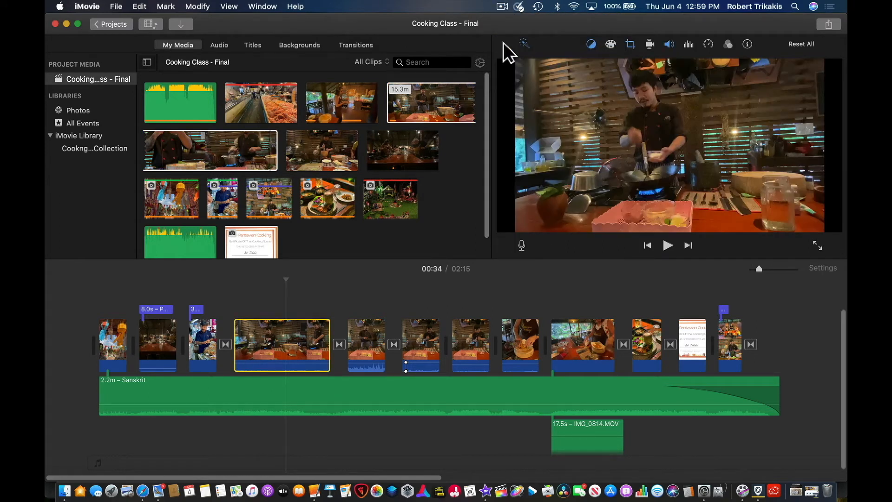
Enable lowering the volume of other clips while the cooking clip plays.
left_click(649, 43)
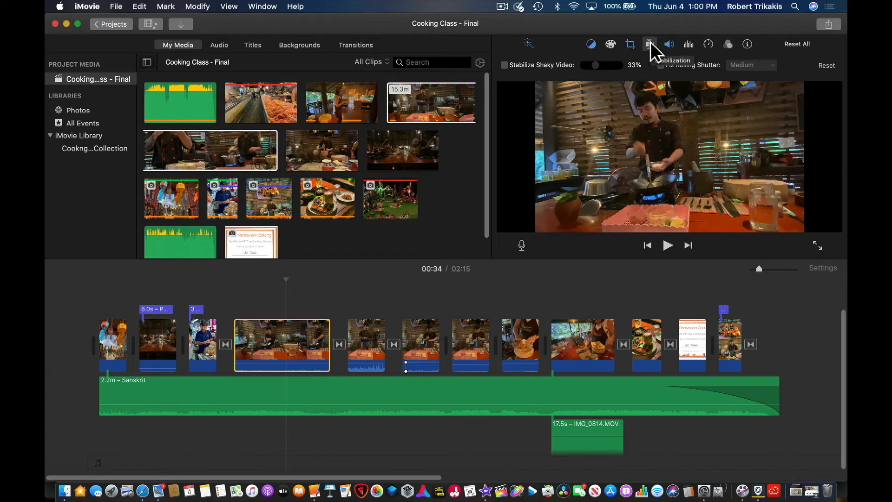
left_click(672, 47)
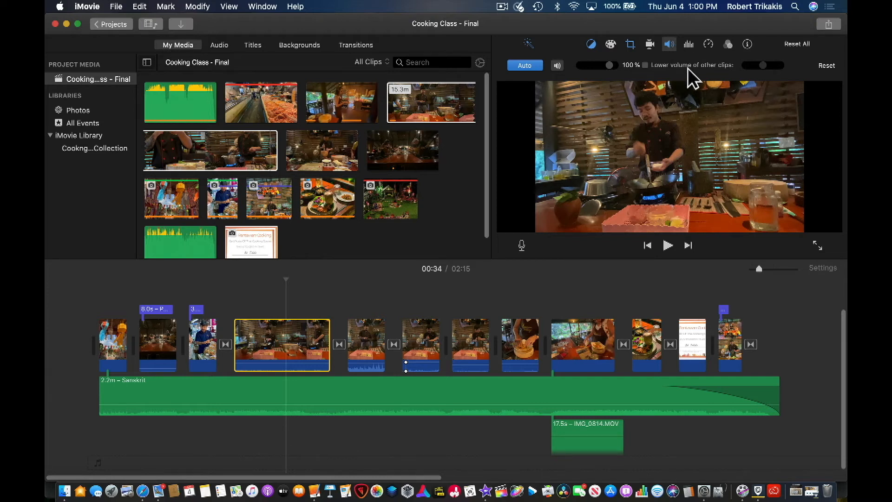
left_click(645, 65)
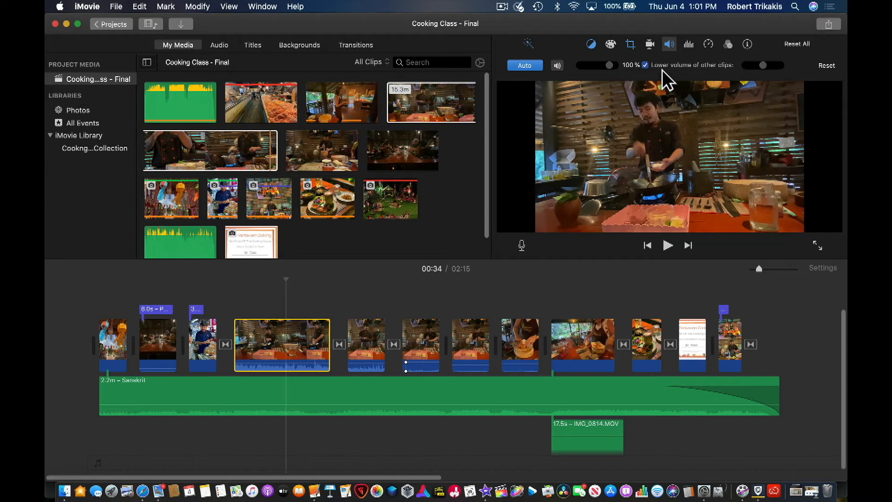
Enable background noise reduction for the cooking clip and review the equalizer presets, keeping Flat.
left_click(690, 44)
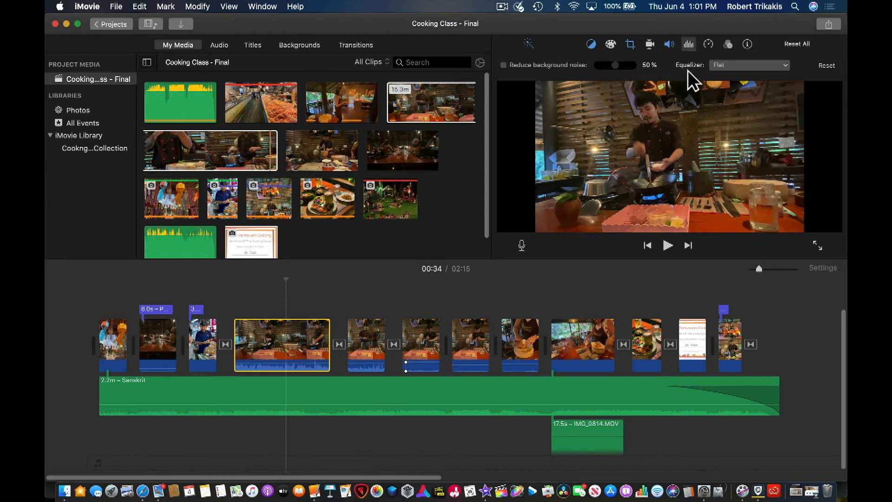
left_click(576, 65)
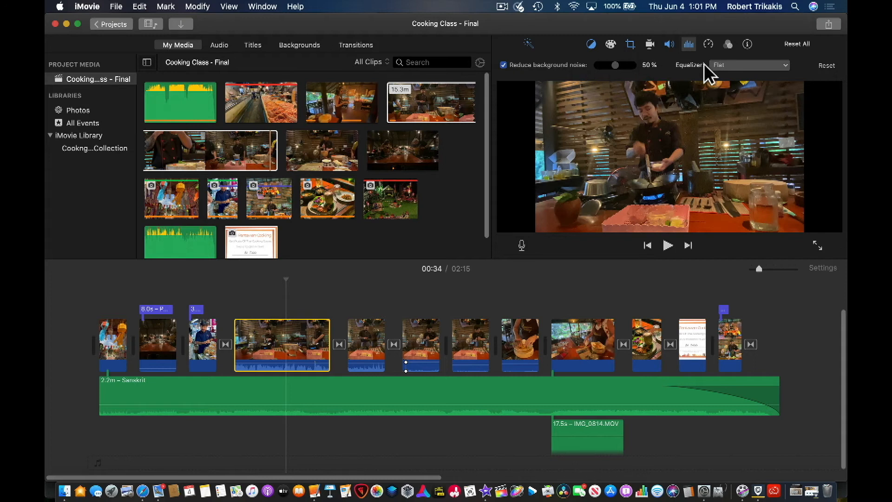
left_click(724, 66)
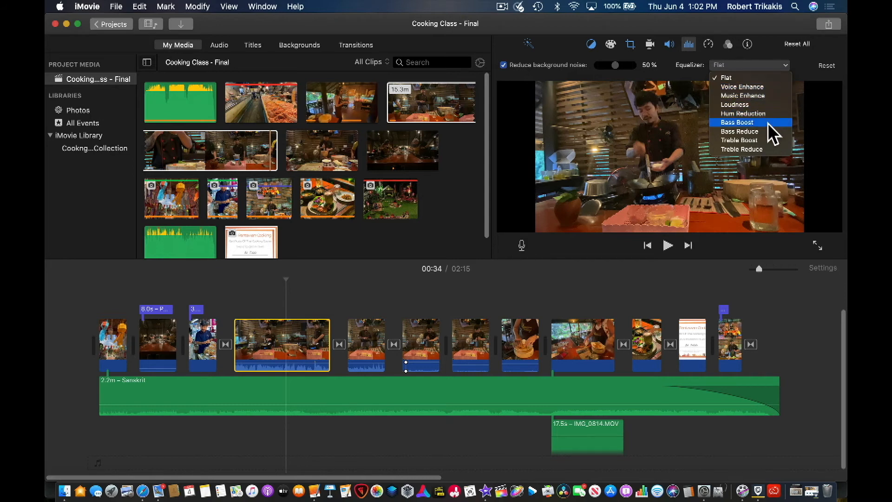
left_click(702, 81)
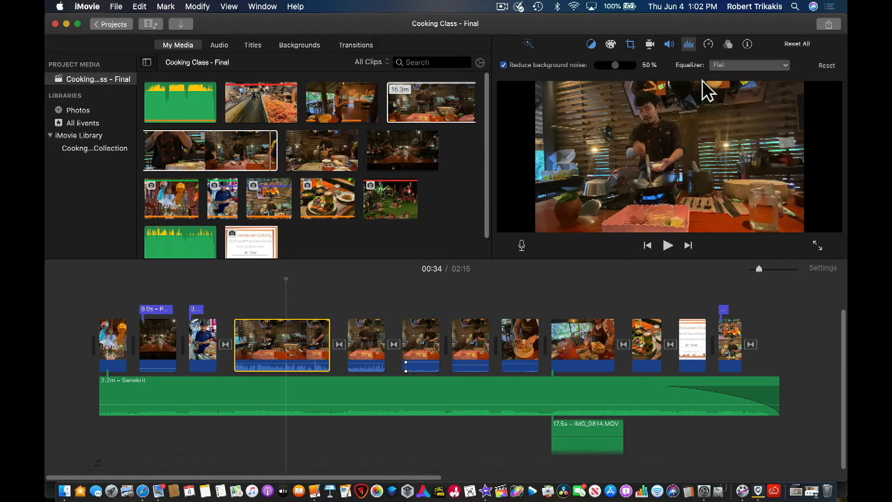
Set the cooking clip's playback speed to Slow.
left_click(708, 44)
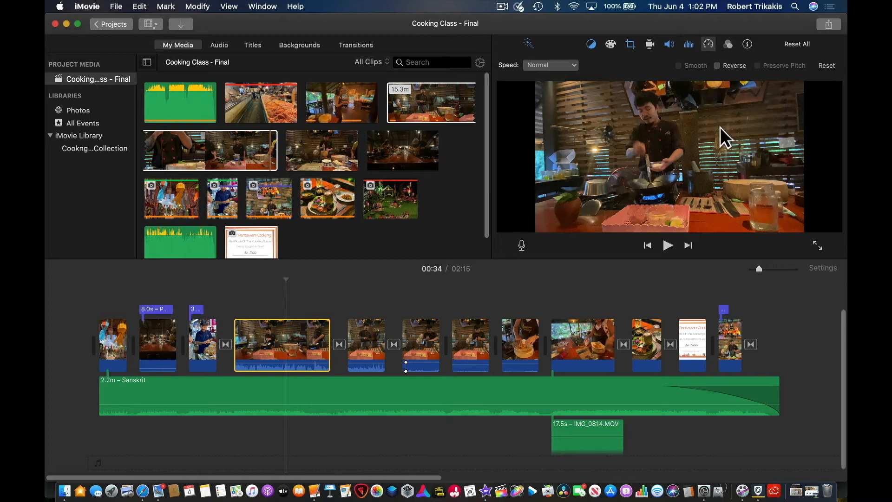
left_click_drag(288, 278, 275, 279)
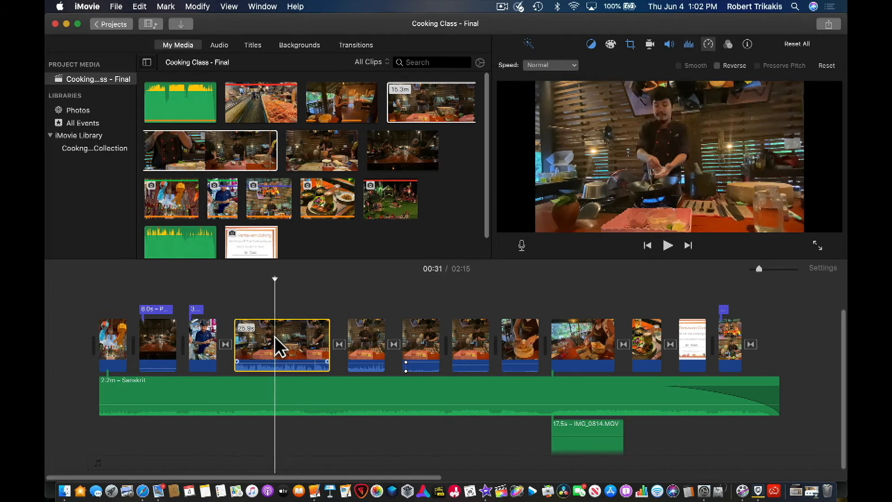
left_click(565, 65)
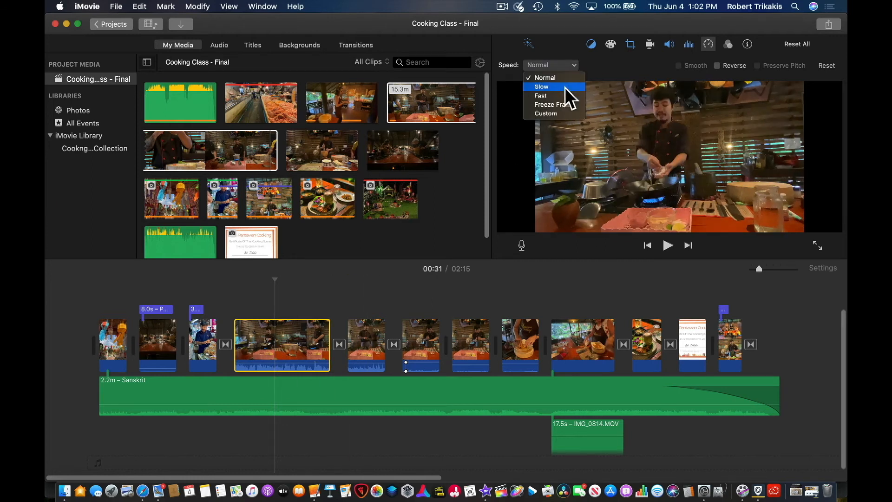
left_click(542, 87)
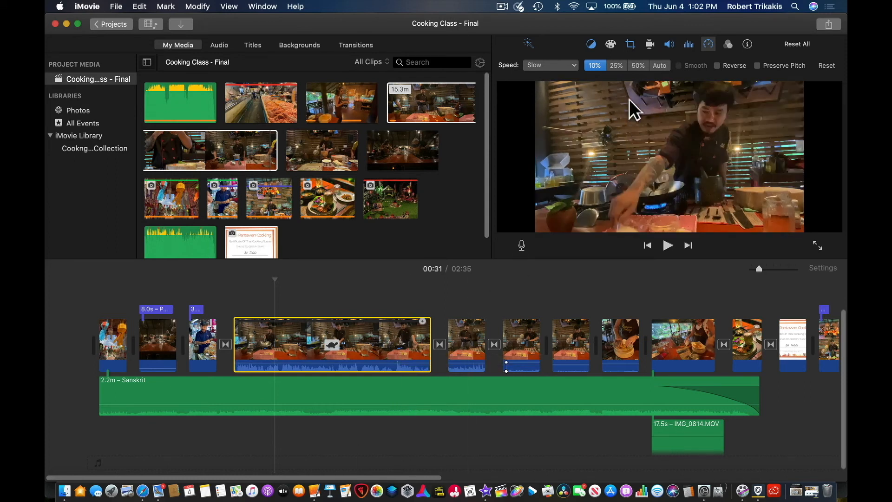
Set the cooking clip's playback speed back to Normal, trying Fast at 2x before restoring Normal.
left_click(563, 71)
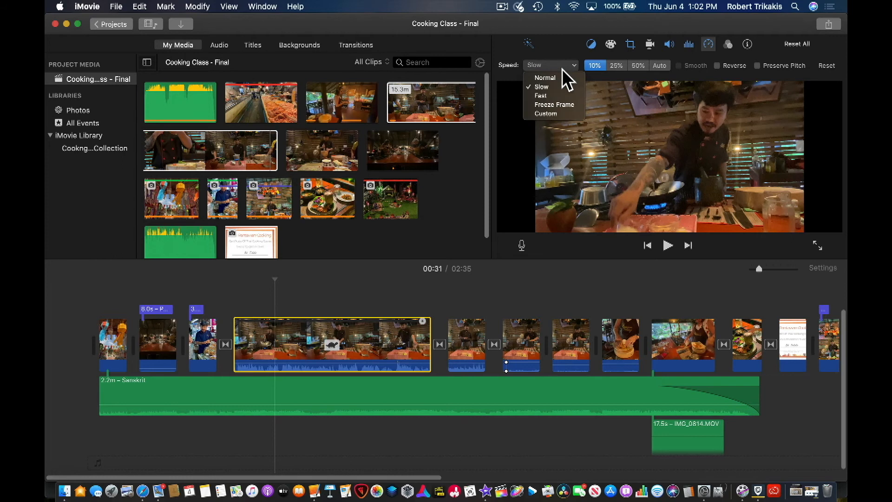
left_click(559, 77)
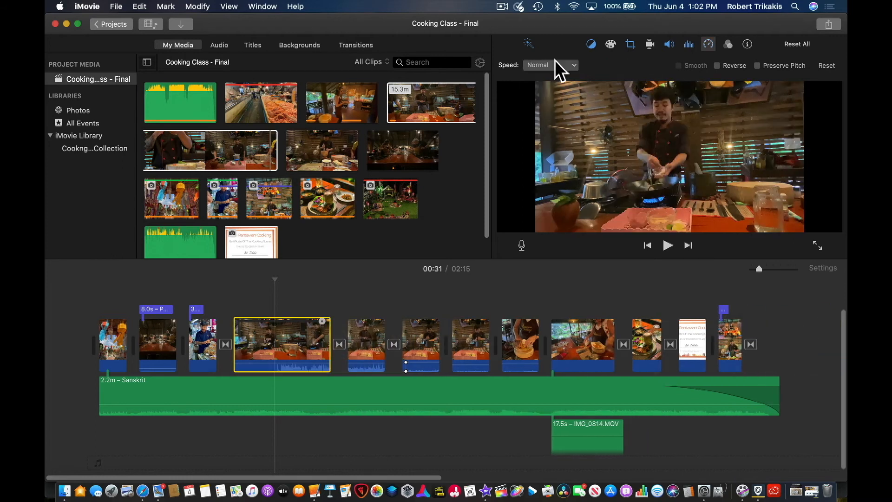
left_click(555, 62)
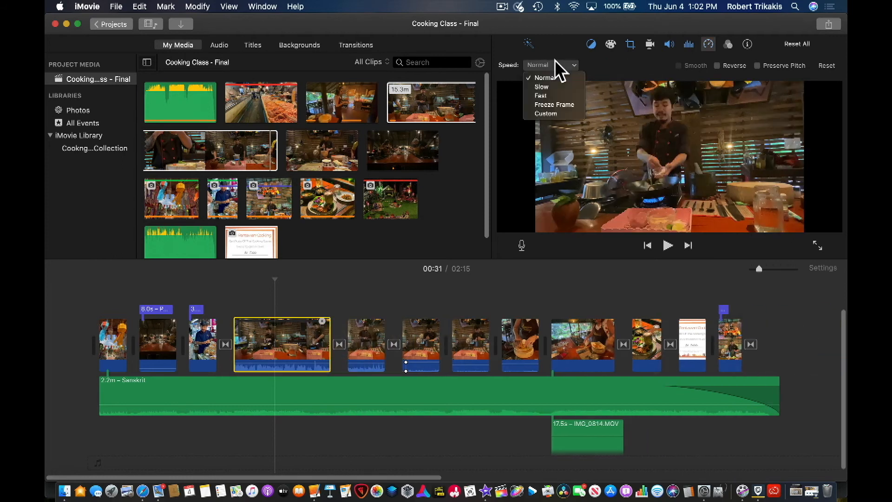
left_click(563, 95)
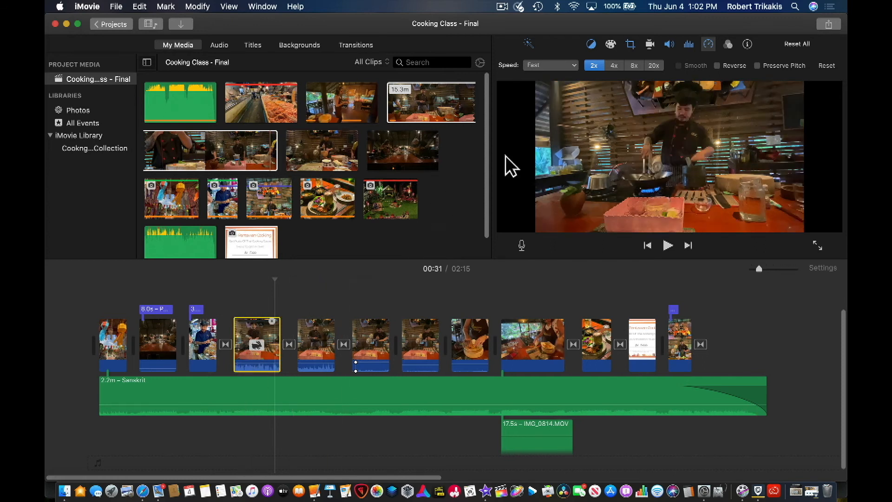
left_click(550, 66)
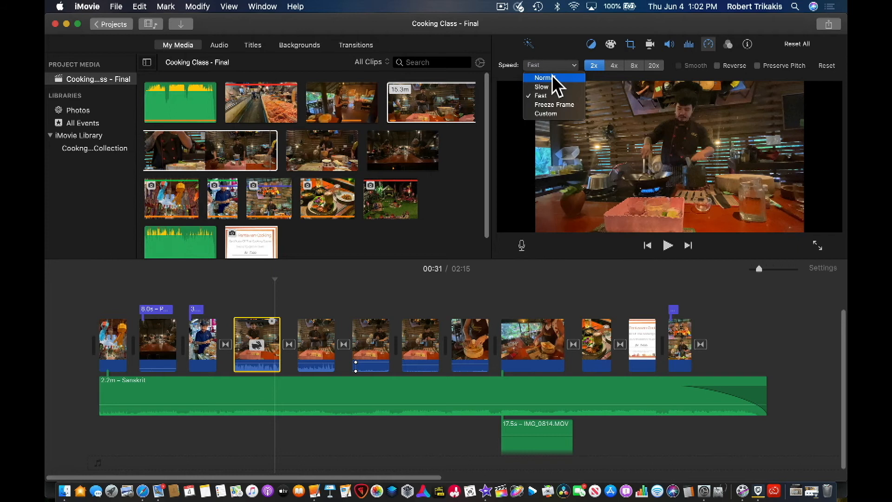
left_click(542, 77)
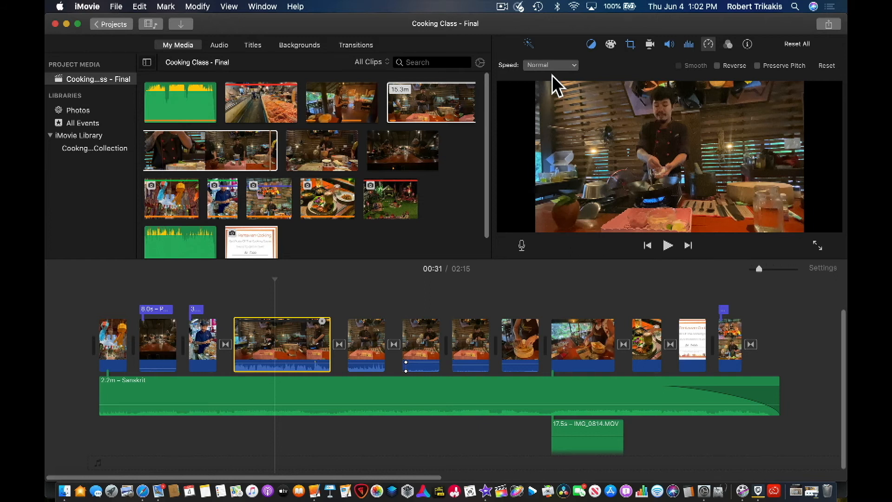
Try the Vintage clip filter on the cooking clip, and set the filter back to None.
left_click(728, 45)
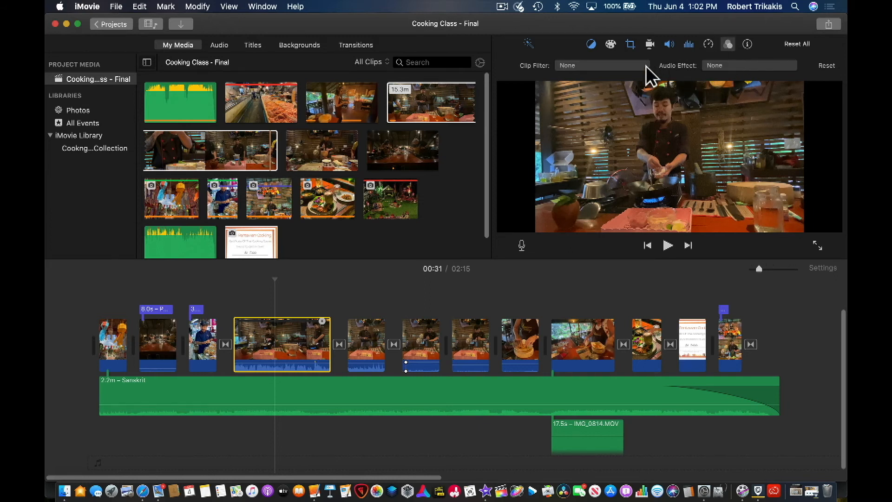
left_click(634, 66)
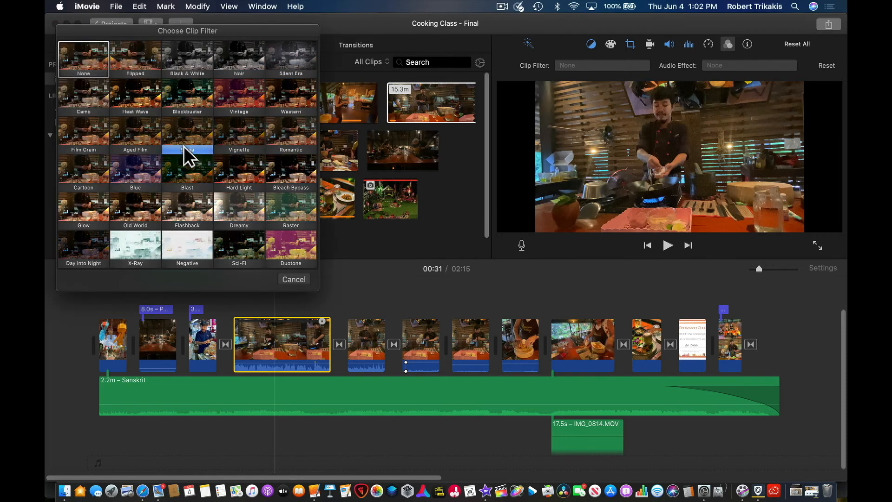
left_click(253, 106)
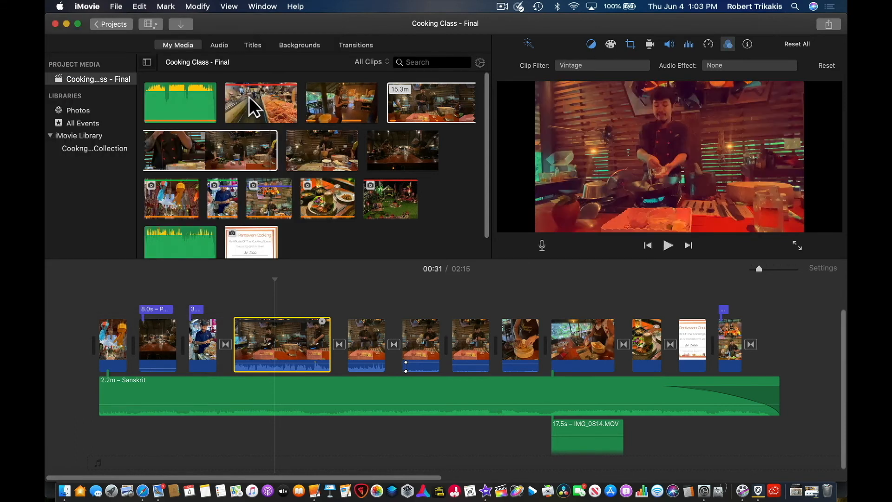
left_click(600, 66)
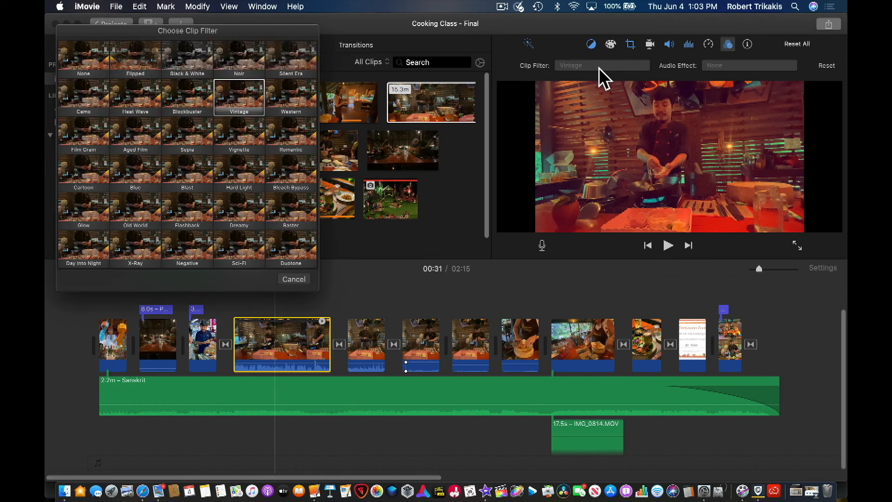
left_click(83, 63)
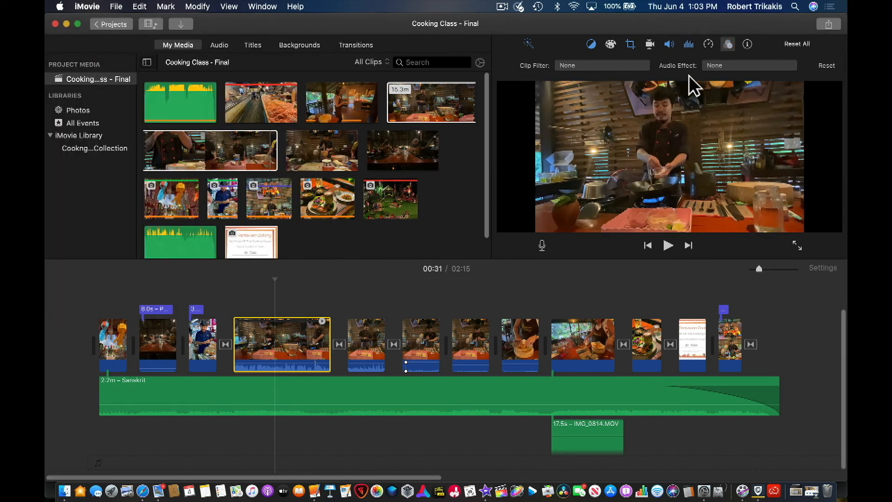
Try the Medium Room audio effect on the cooking clip, and set the effect back to None.
left_click(730, 68)
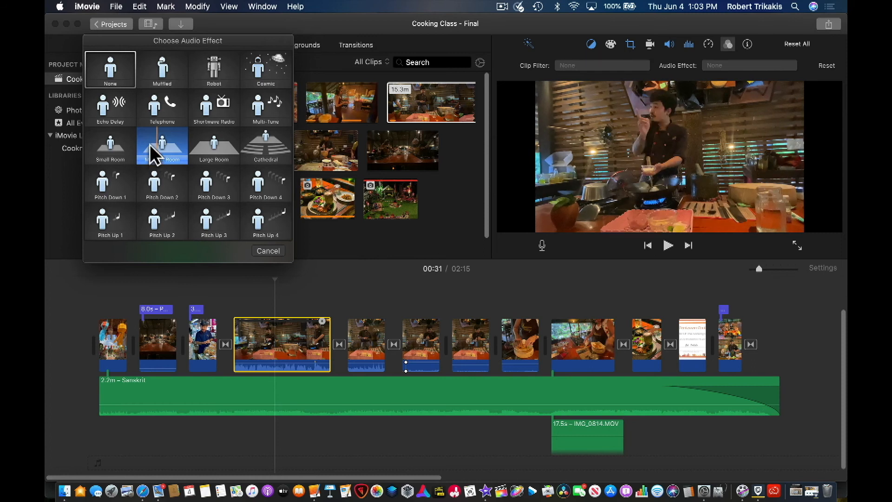
left_click(439, 224)
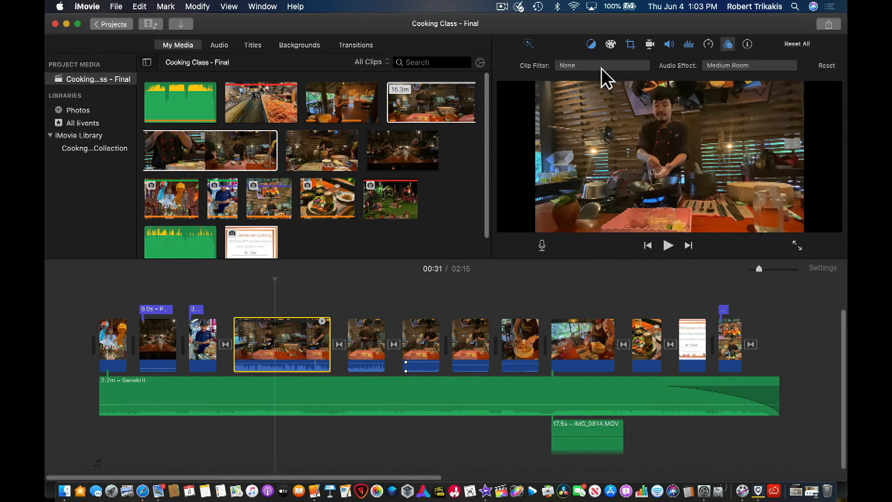
left_click(741, 65)
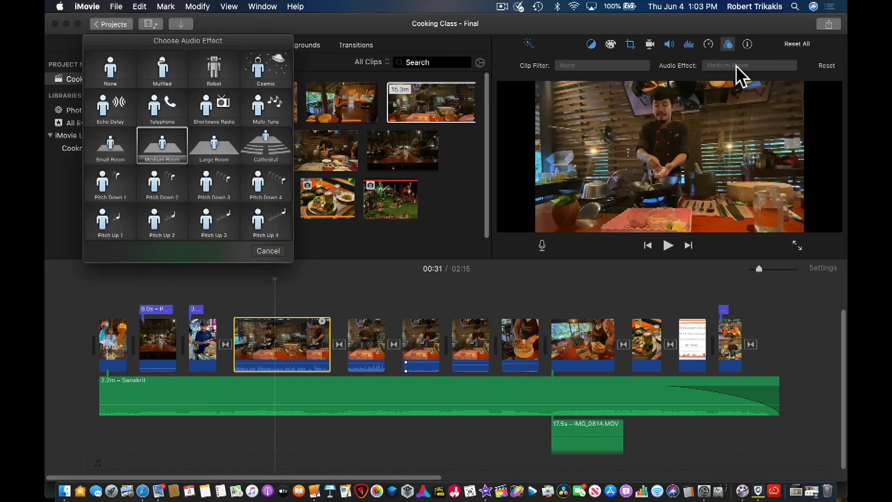
left_click(106, 71)
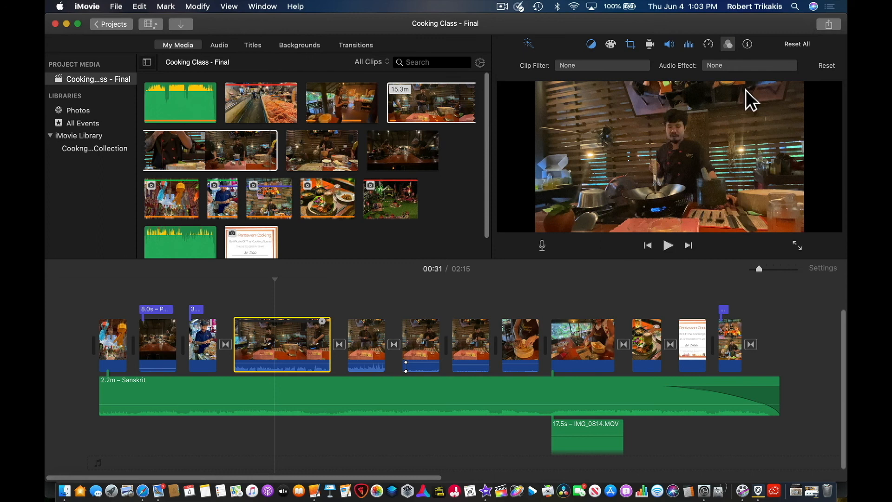
View the clip information for the cooking clip and for the clip at 01:08 in the timeline.
left_click(747, 45)
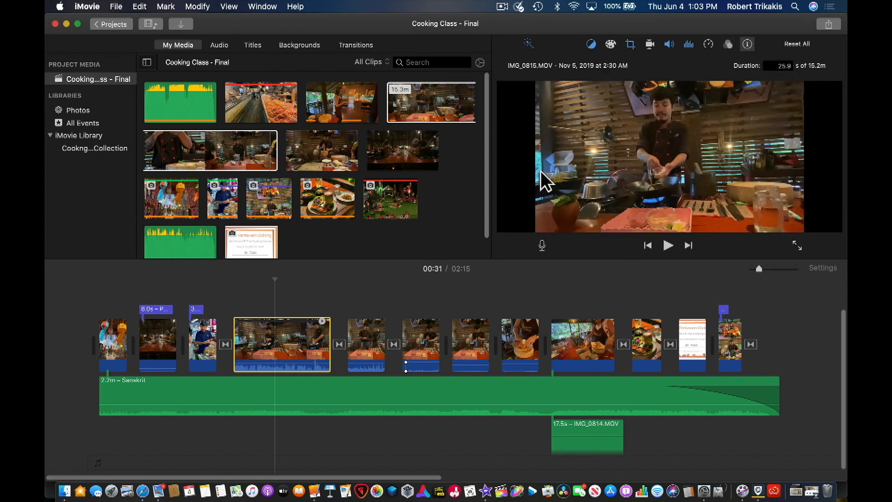
left_click(473, 329)
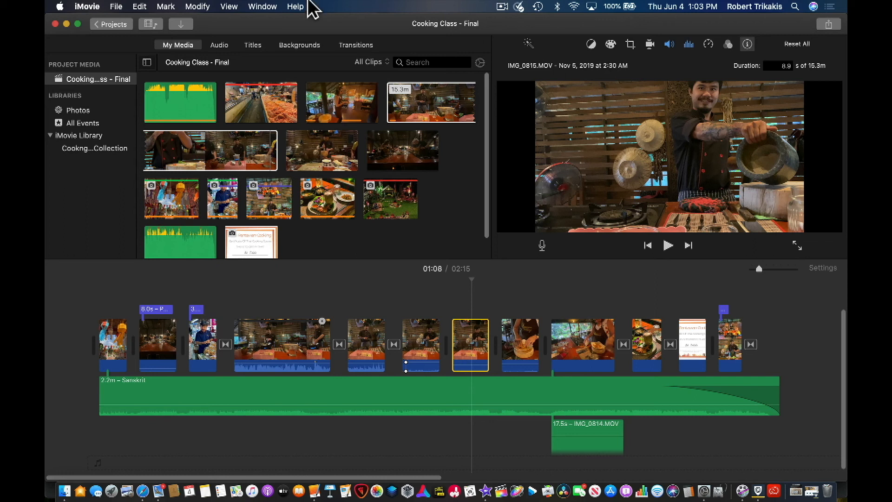
left_click(165, 6)
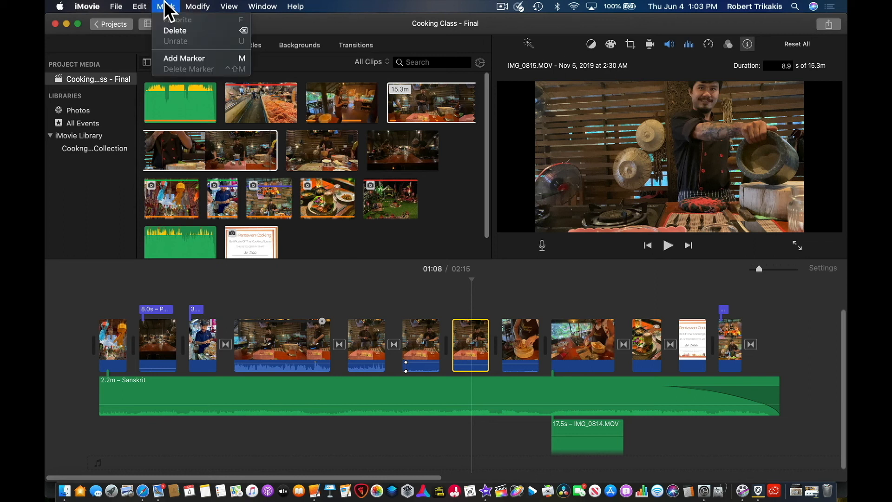
mouse_move(192, 8)
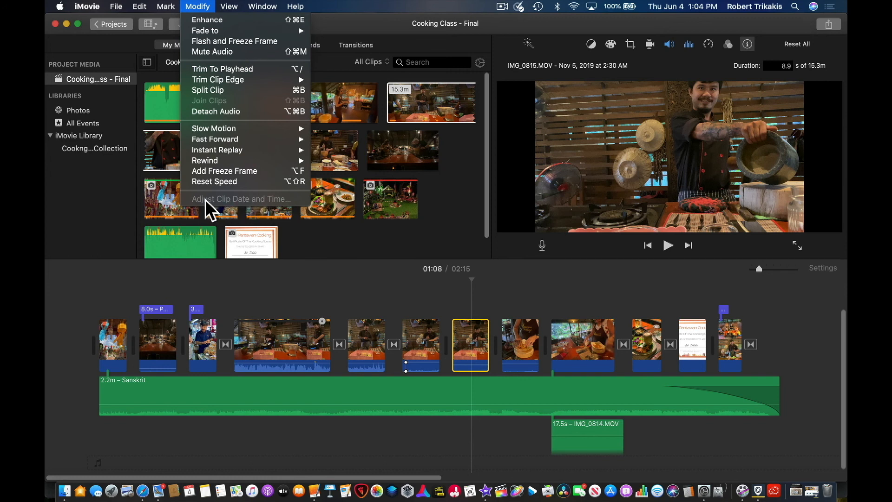
left_click(359, 24)
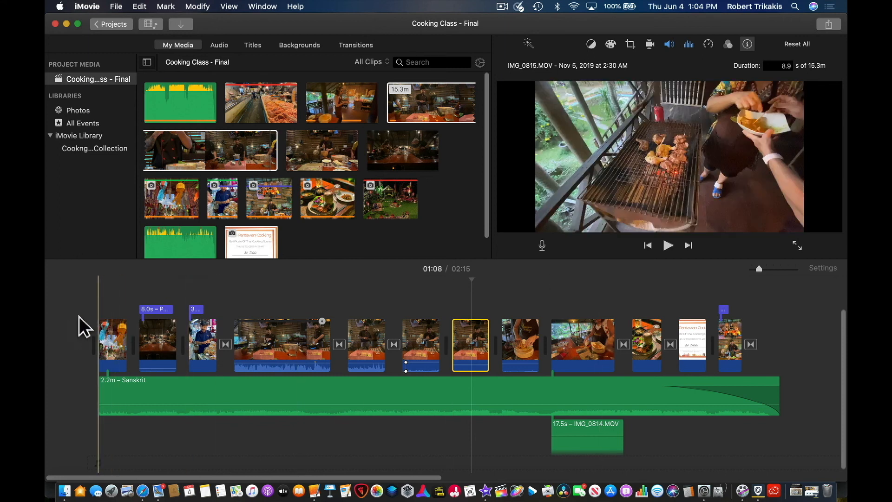
Set the duration of the opening lantern photo to 6 seconds and reset all of its adjustments.
left_click(112, 339)
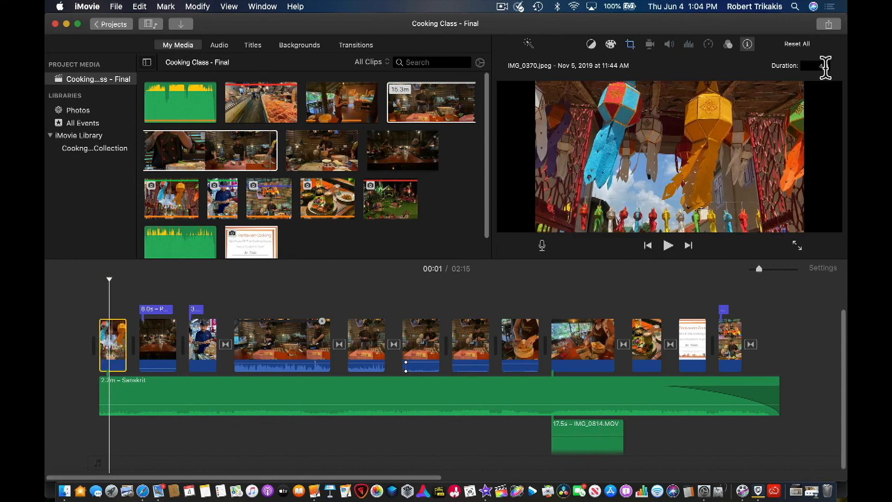
left_click(819, 65)
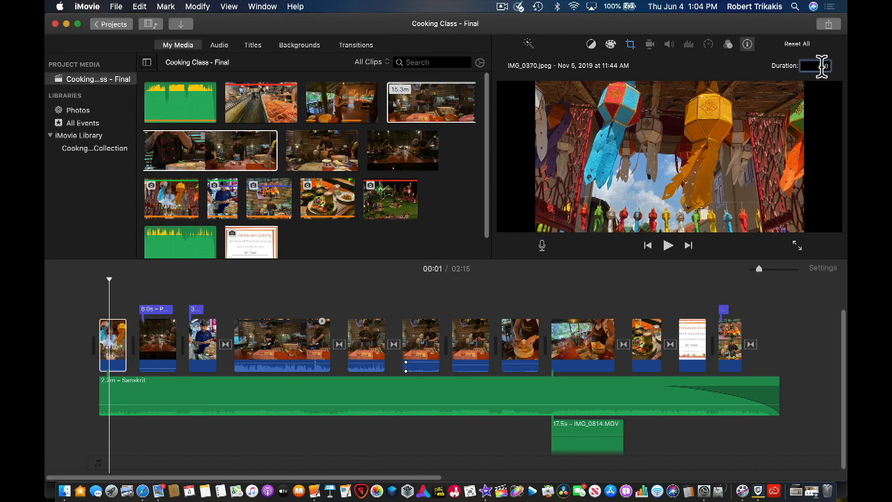
type("6")
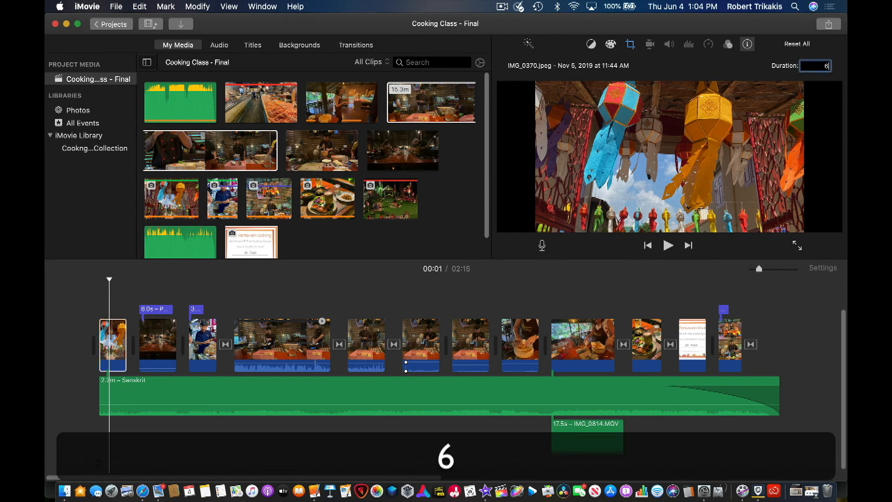
key("Return")
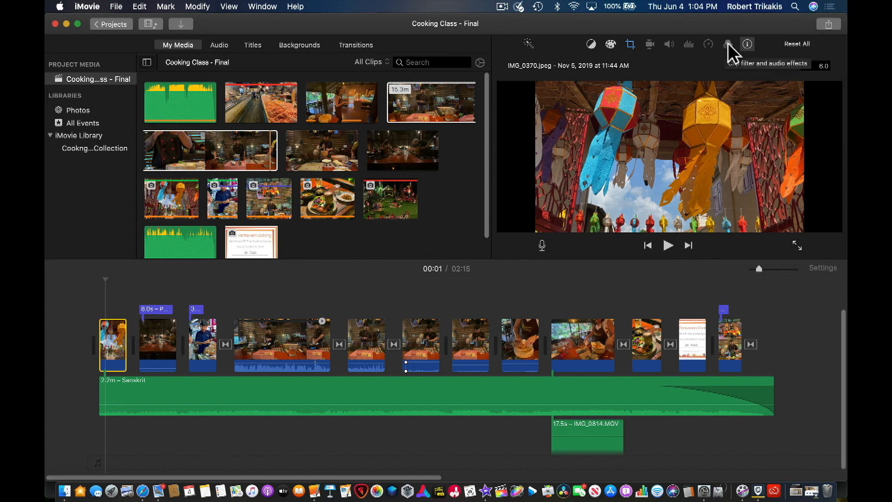
left_click(748, 44)
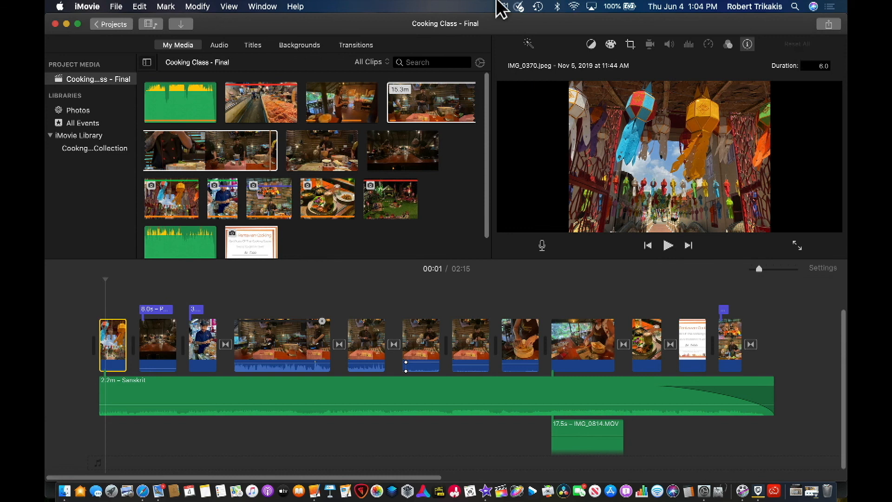
left_click(502, 6)
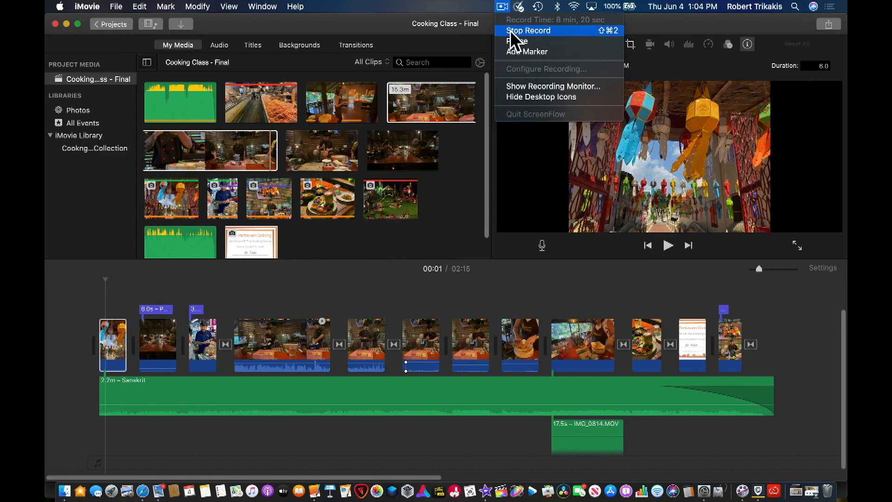